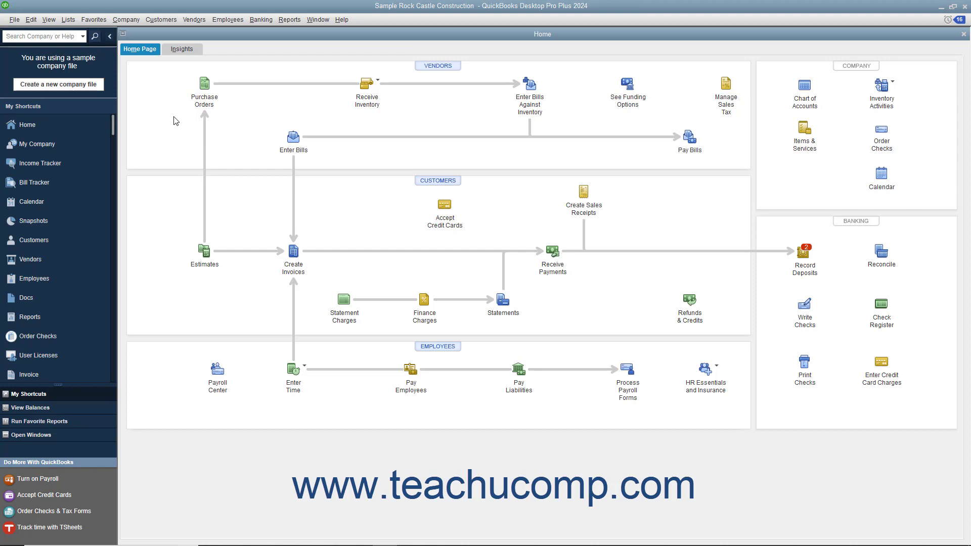
Step: Begin reconciling 10100 Checking with statement date 11/30/2024 and ending balance 55,641.39
click(259, 22)
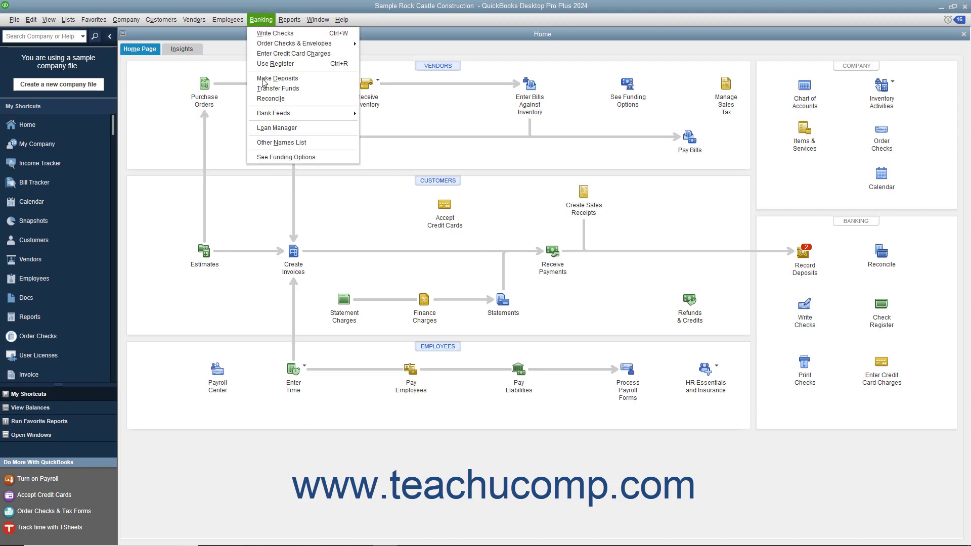
click(269, 99)
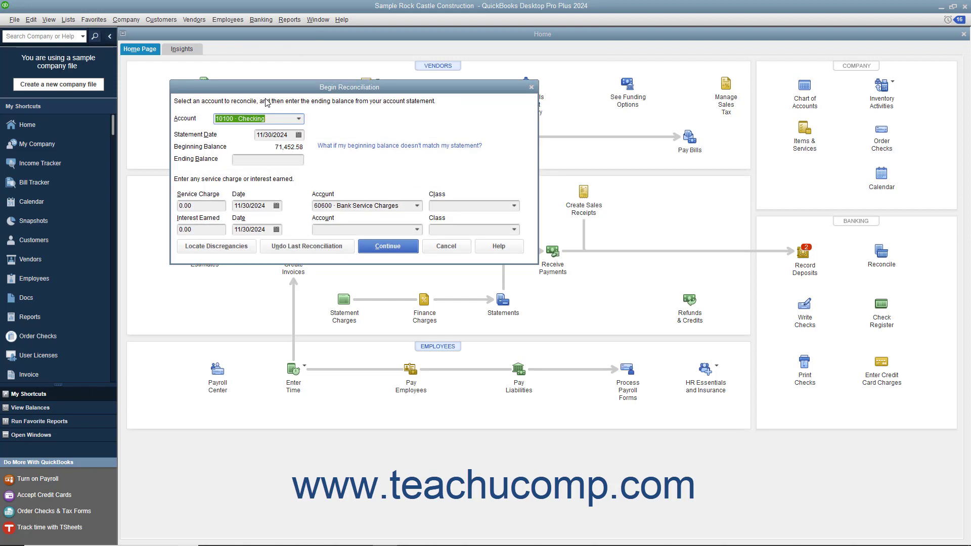
click(299, 119)
click(296, 134)
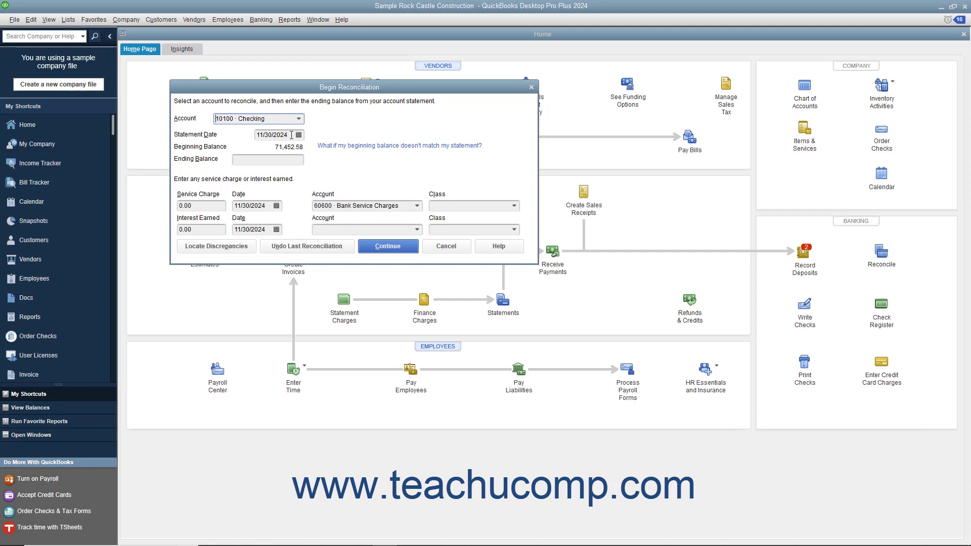
click(298, 134)
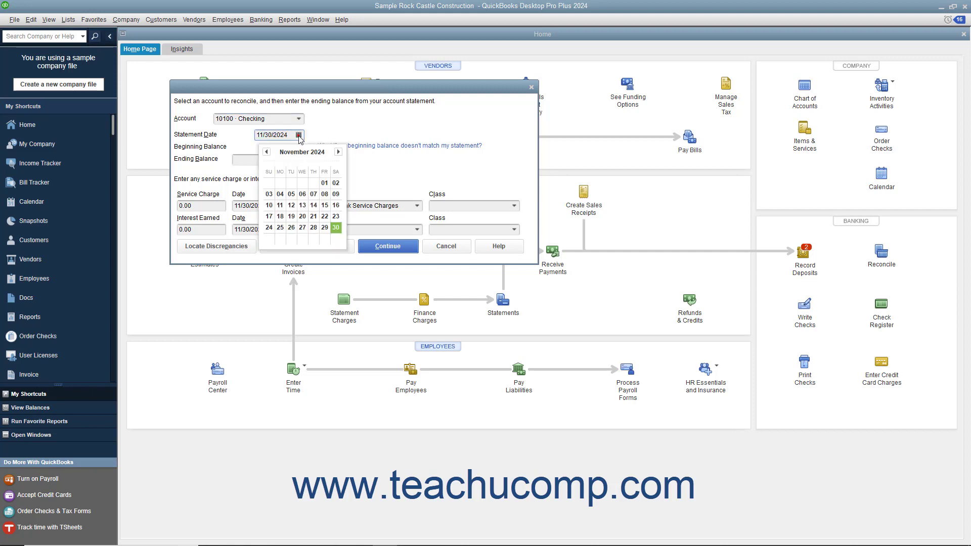
click(335, 227)
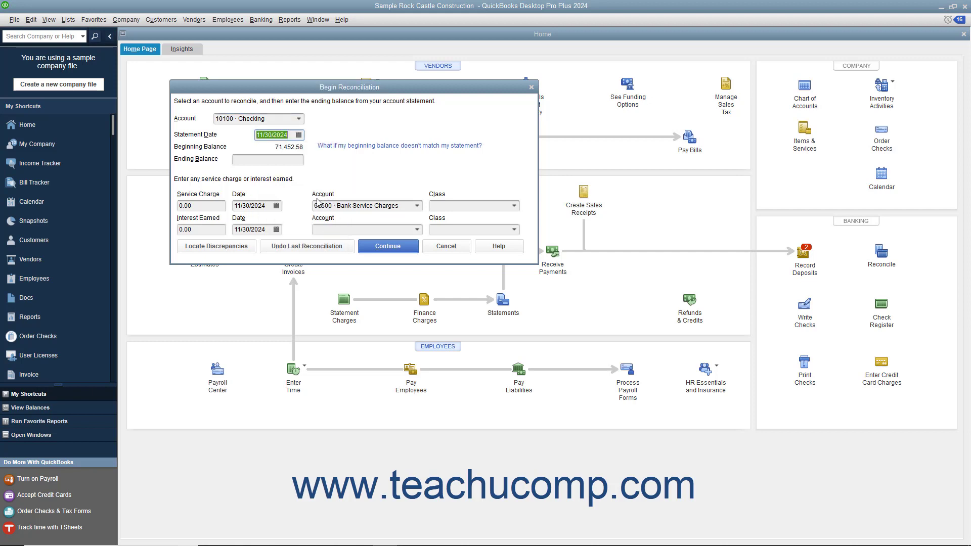
click(292, 159)
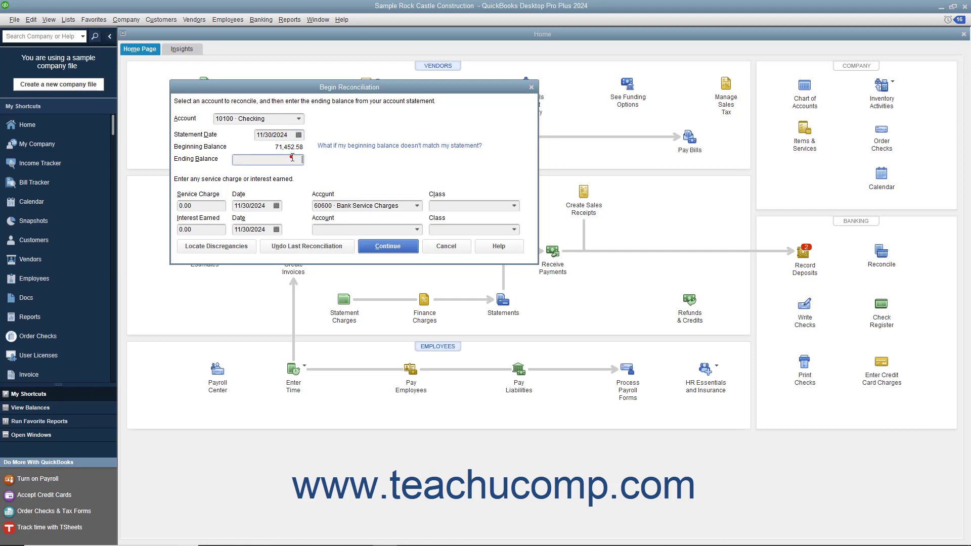
text(56)
text(4.3)
text(9)
text(1)
click(212, 205)
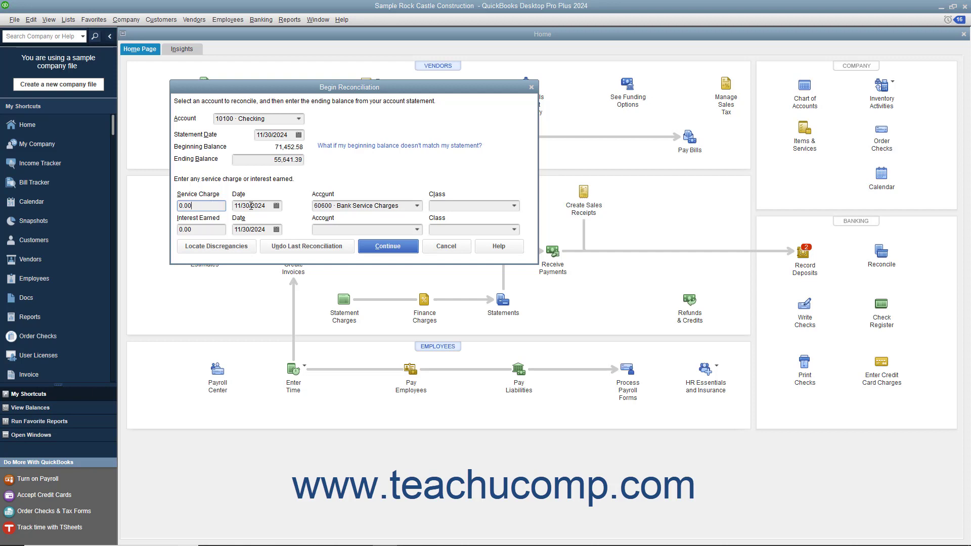
click(416, 206)
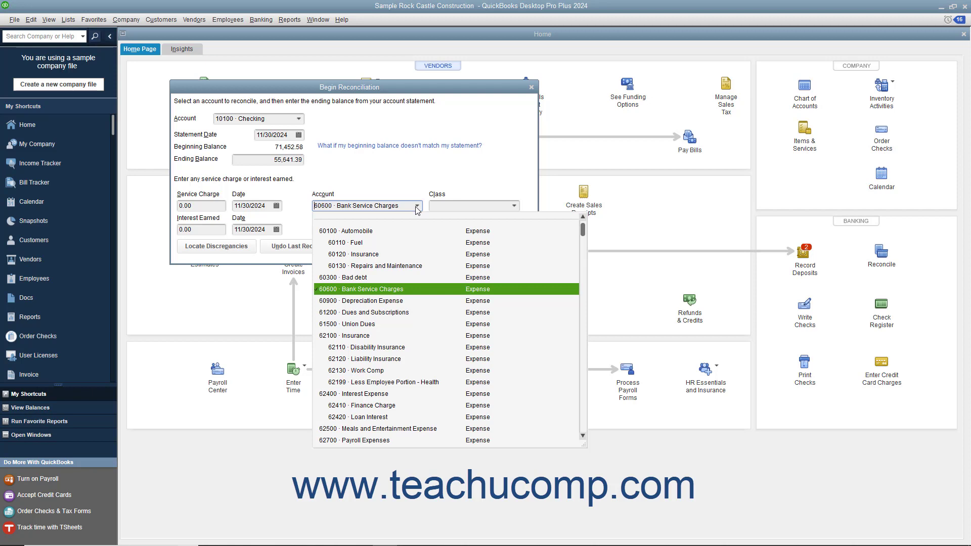
click(417, 206)
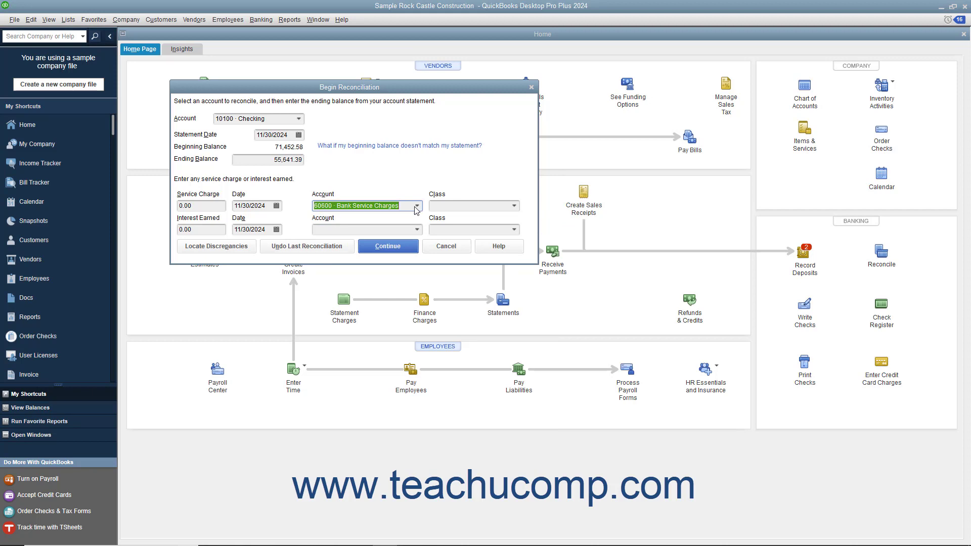
click(214, 232)
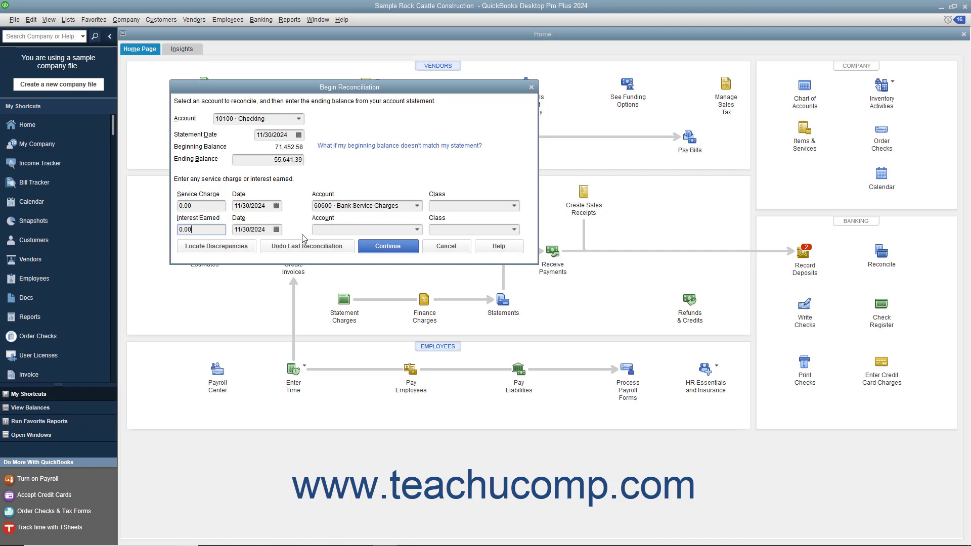
click(246, 249)
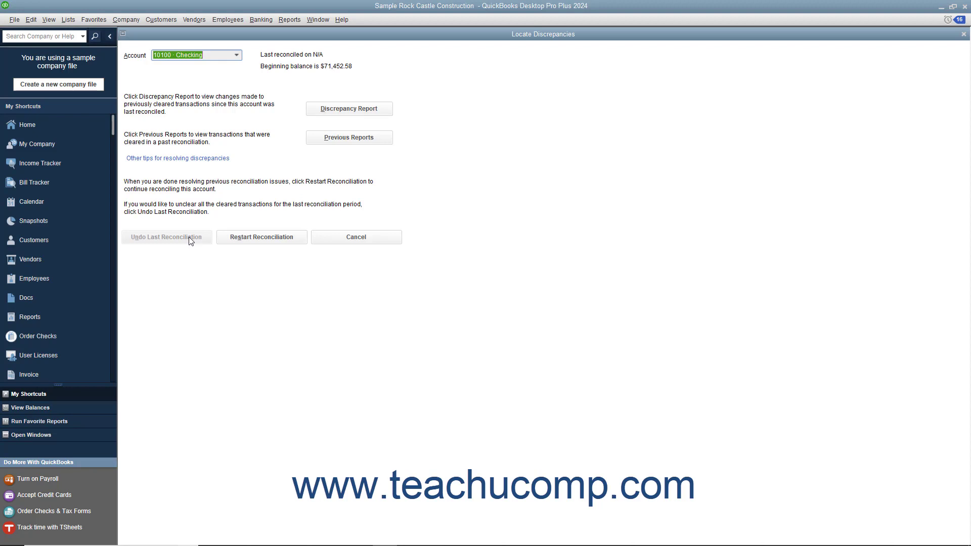
click(240, 242)
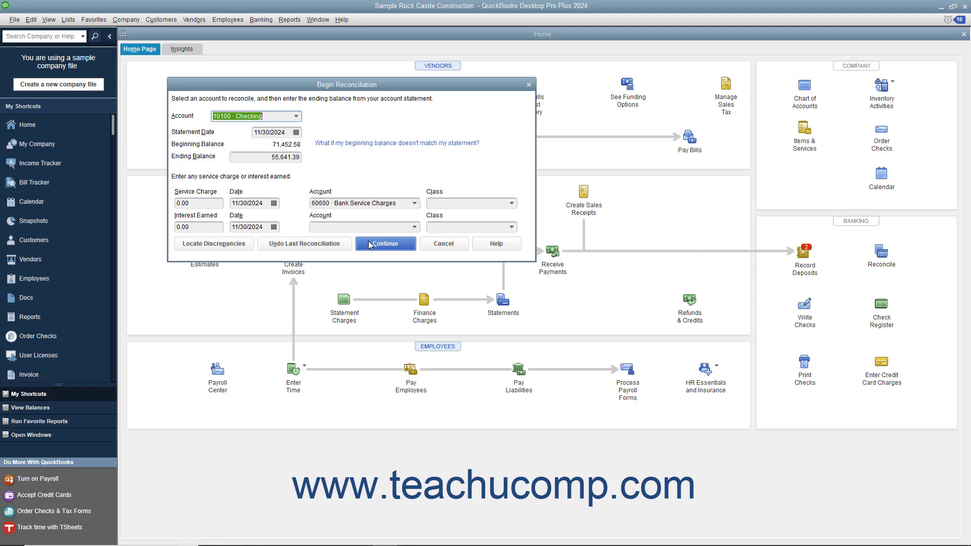
Step: Continue to the Reconcile - Checking list, showing a -15,811.19 difference
click(369, 245)
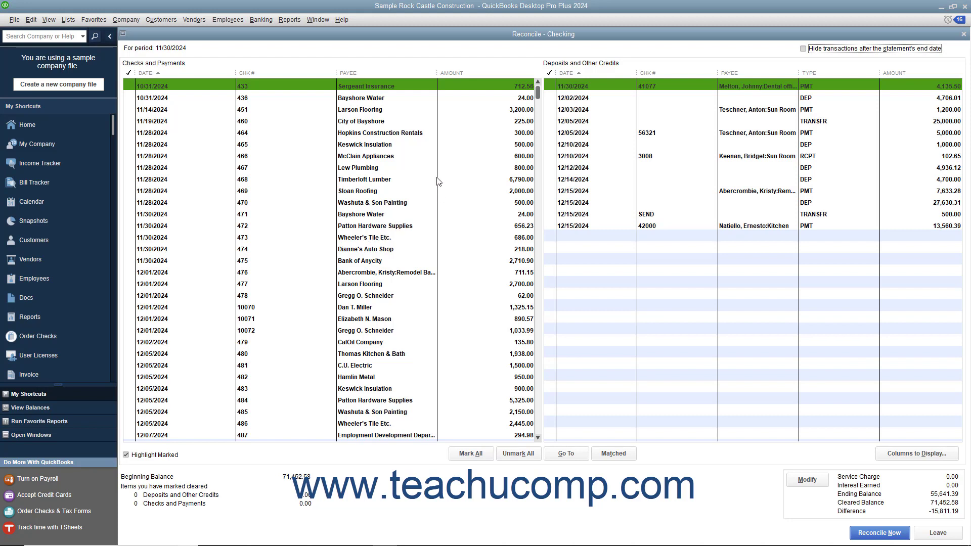
Step: Clear the Melton deposit and checks 433 through 475, bringing the difference to 0.00
click(548, 89)
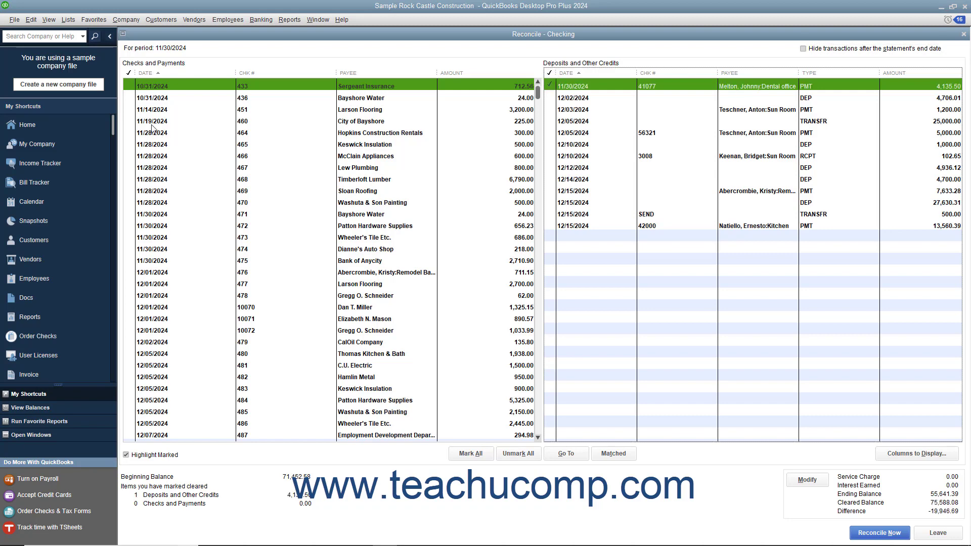
click(129, 86)
click(131, 109)
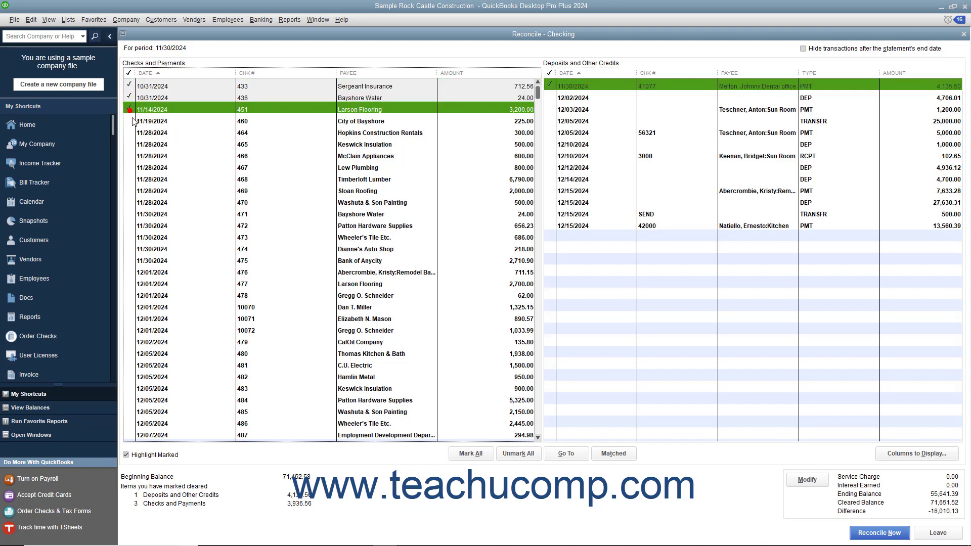
click(131, 132)
click(131, 156)
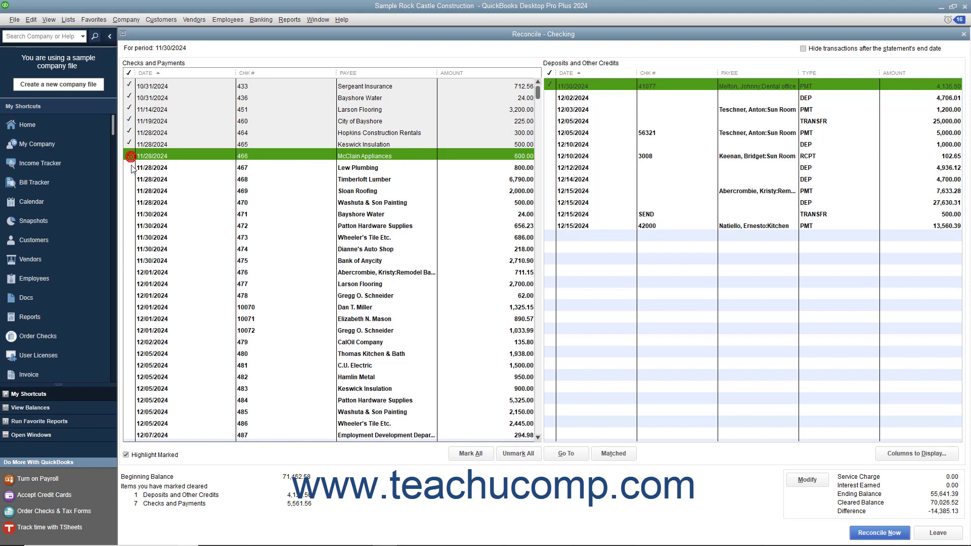
click(130, 179)
click(131, 202)
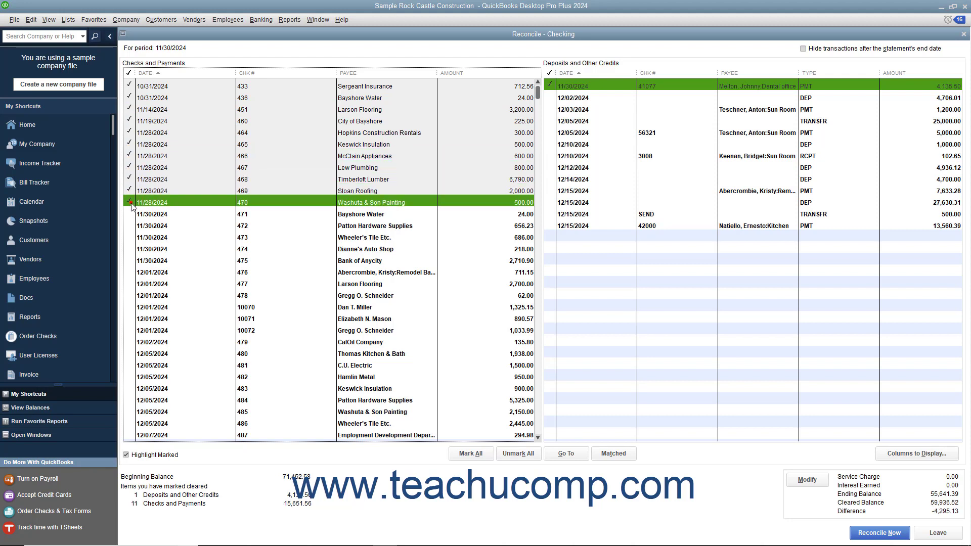
click(130, 214)
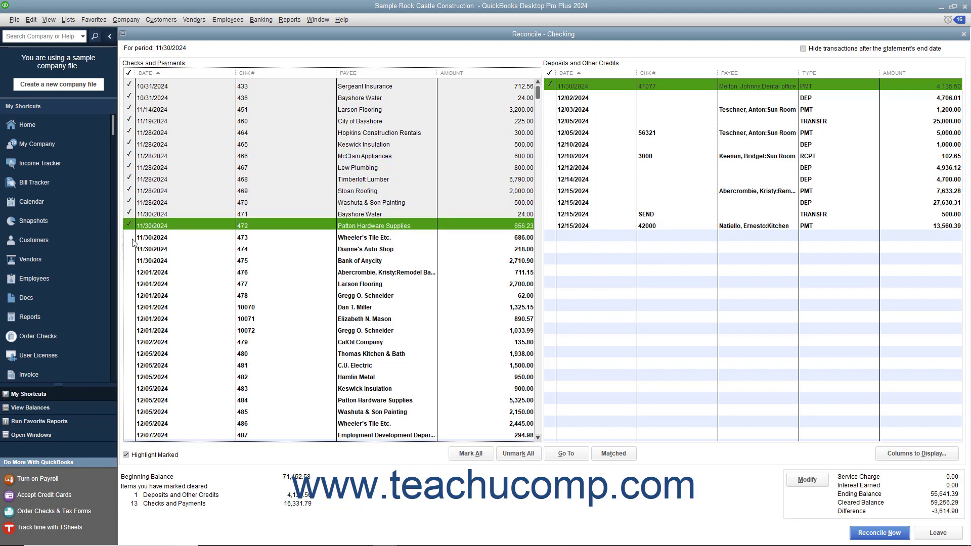
click(131, 238)
click(131, 261)
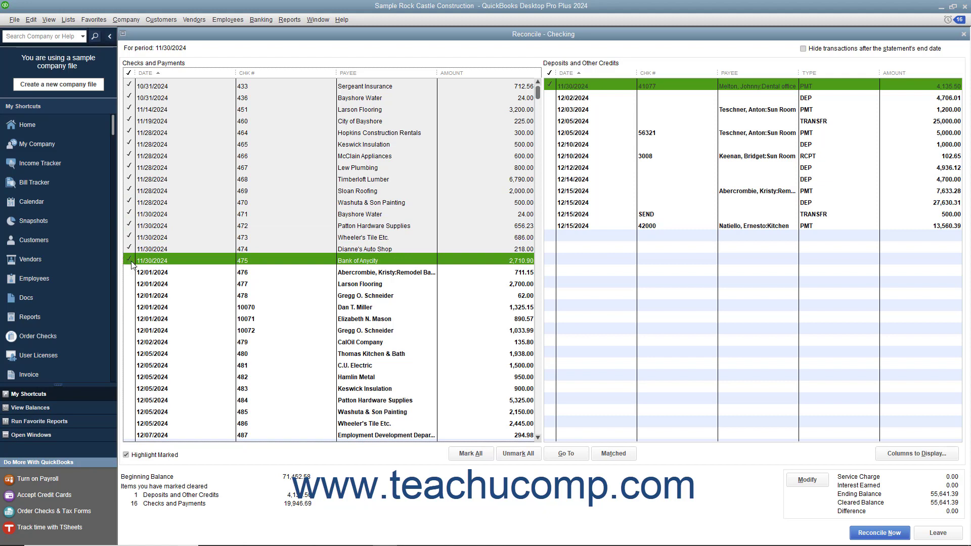
click(843, 515)
Step: Reconcile now, display both summary and detail reports, then close the report
click(863, 535)
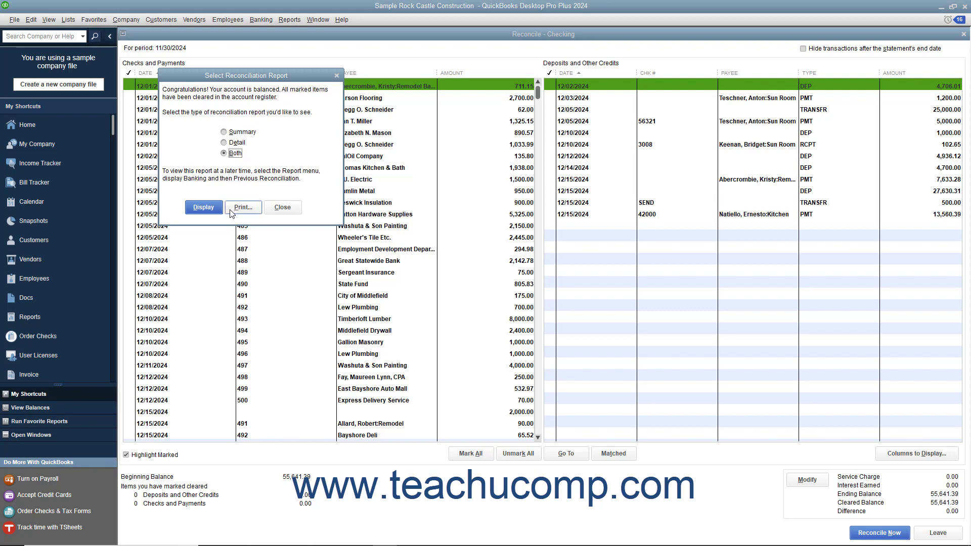
click(216, 206)
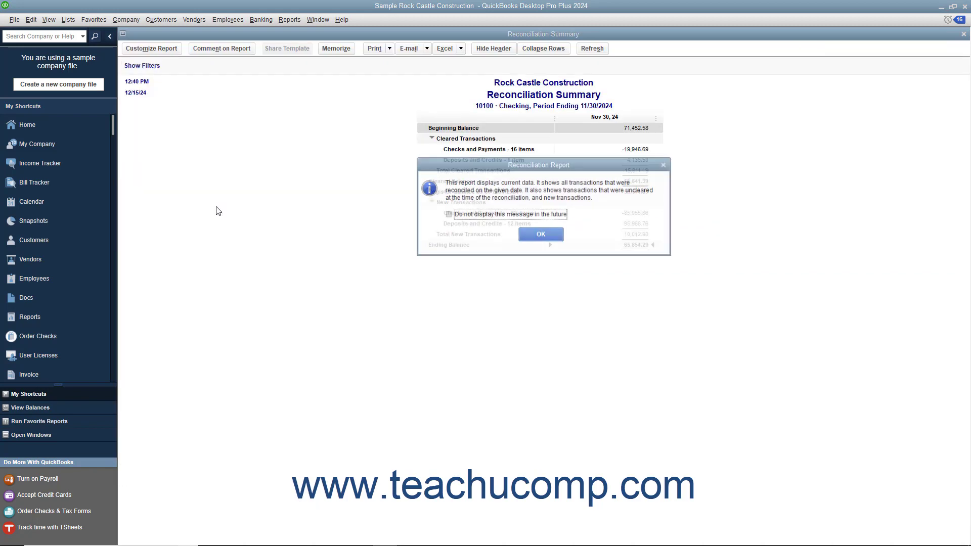
click(531, 238)
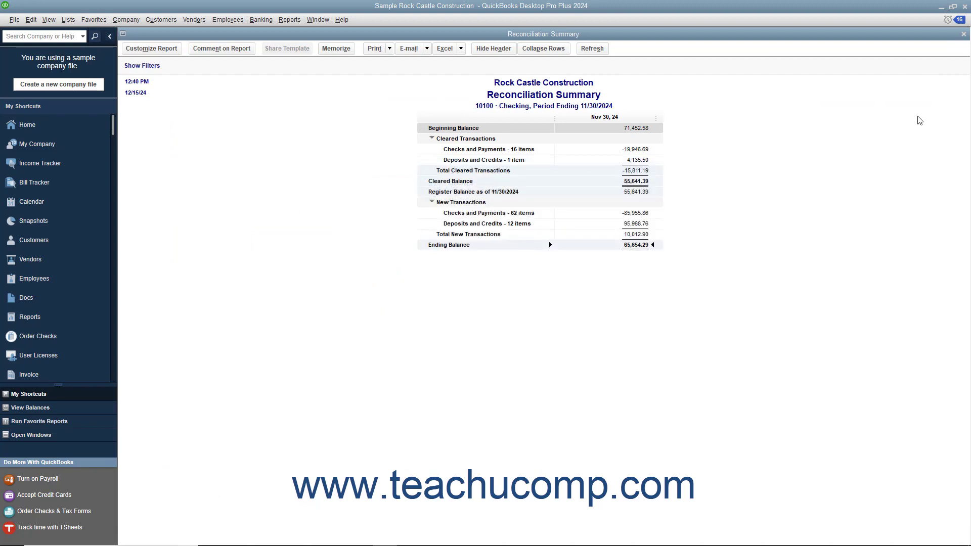
click(963, 34)
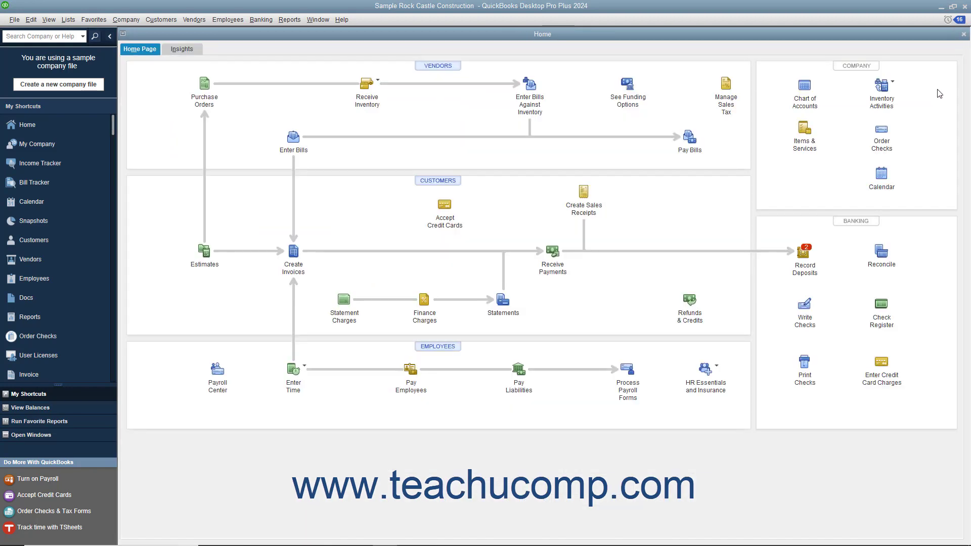